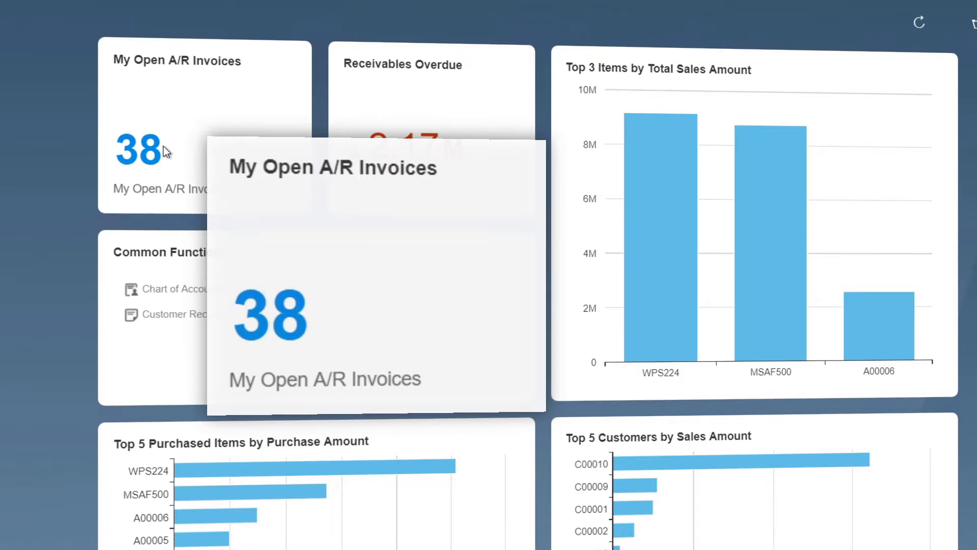
Page through the open A/R invoices list, view the last-row invoice, then close it
left_click(131, 149)
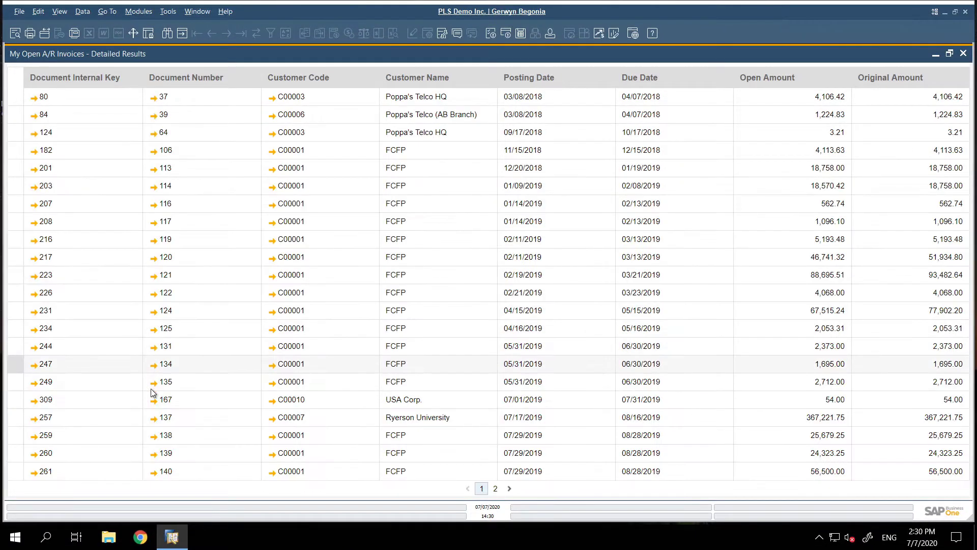
left_click(496, 489)
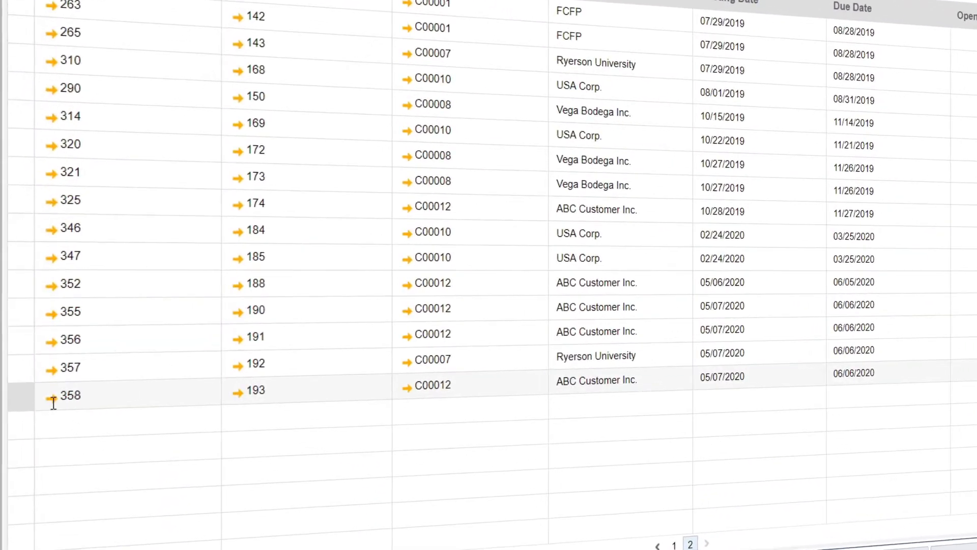
left_click(51, 396)
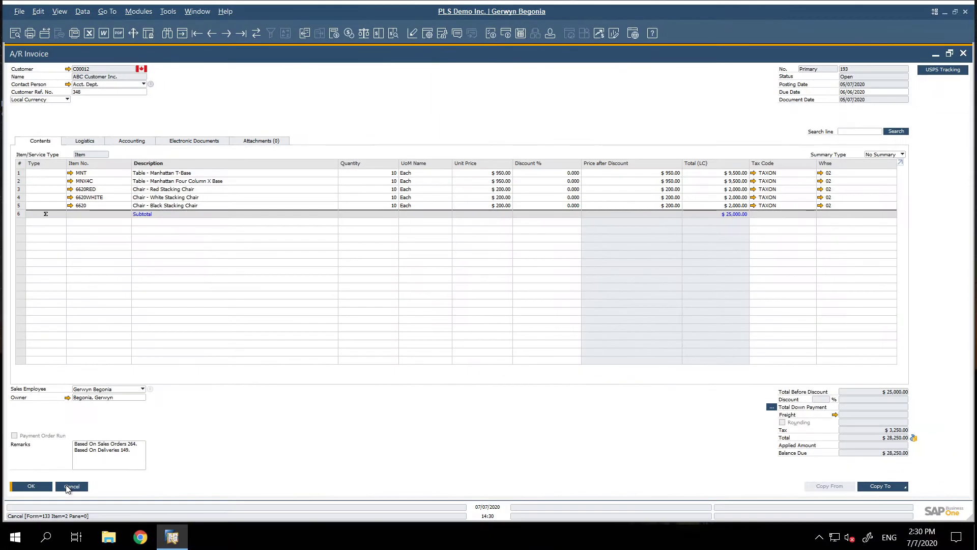
left_click(70, 487)
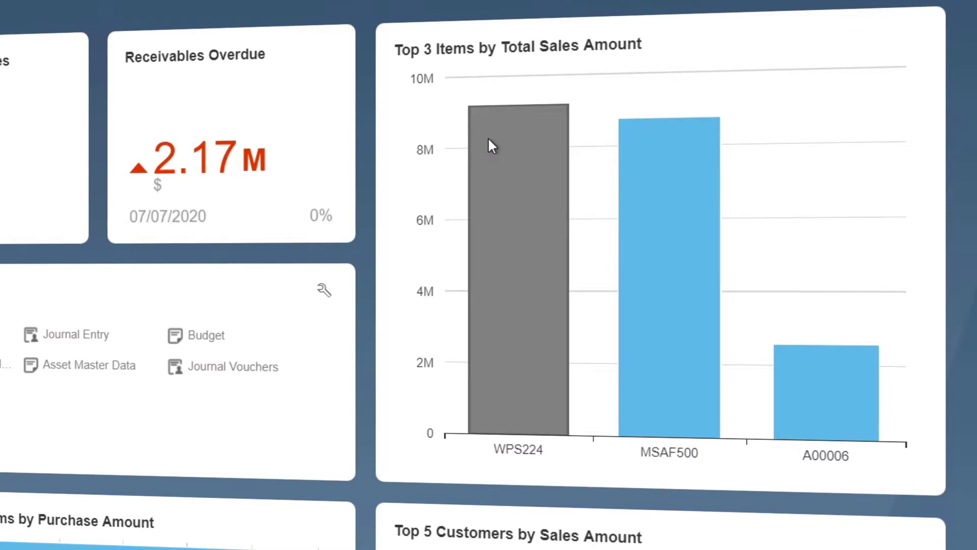
Apply the Finance2 cockpit template from the template selection list
mouse_move(489, 140)
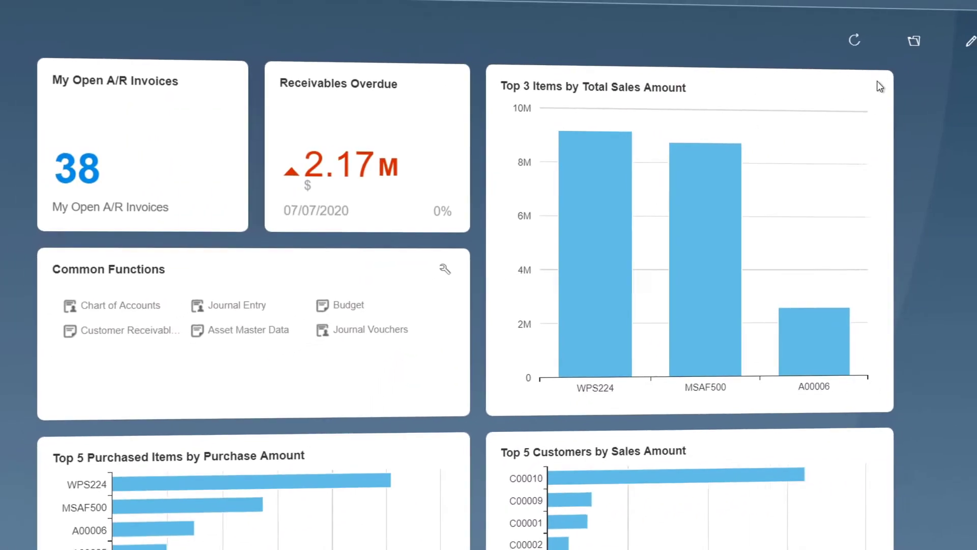
left_click(911, 42)
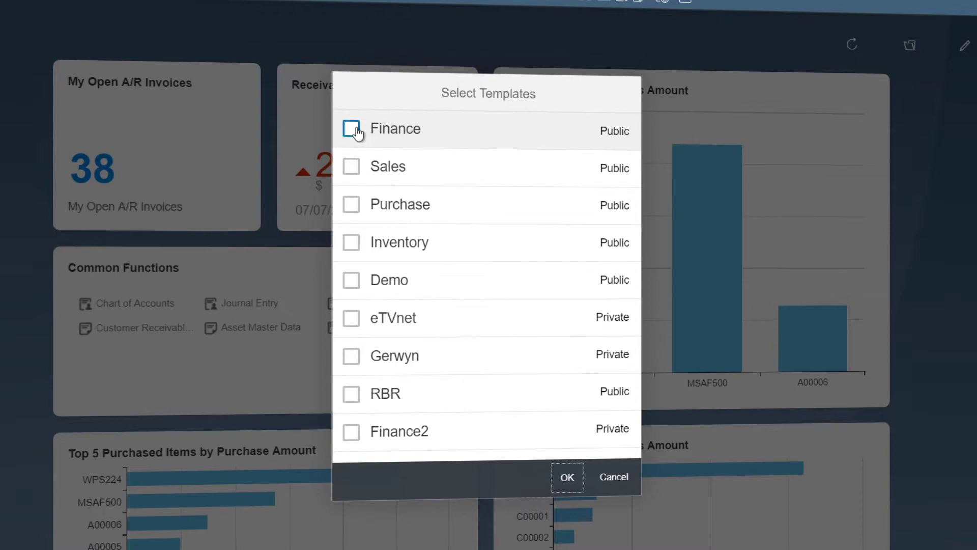
left_click(352, 432)
left_click(565, 476)
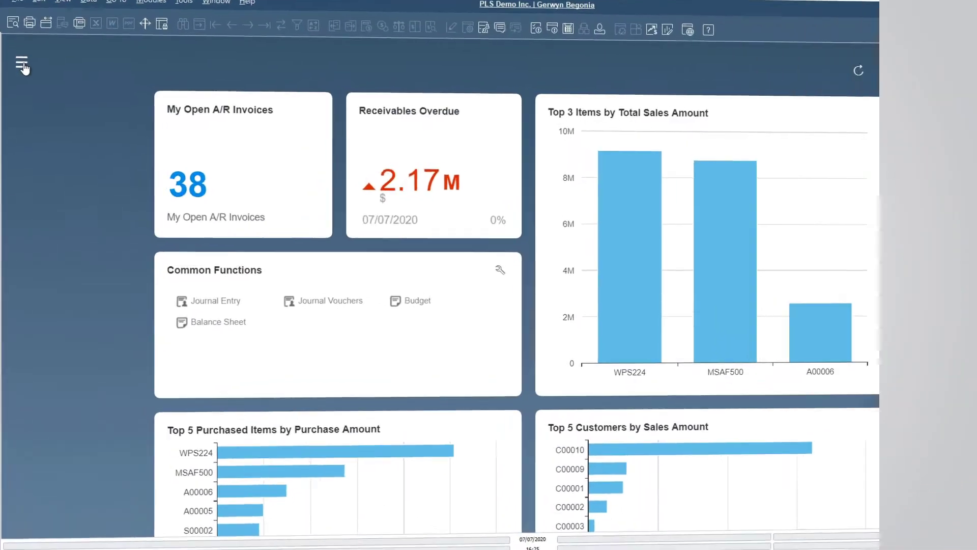
In the Modules menu, expand Banking and its Banking Reports group
left_click(23, 65)
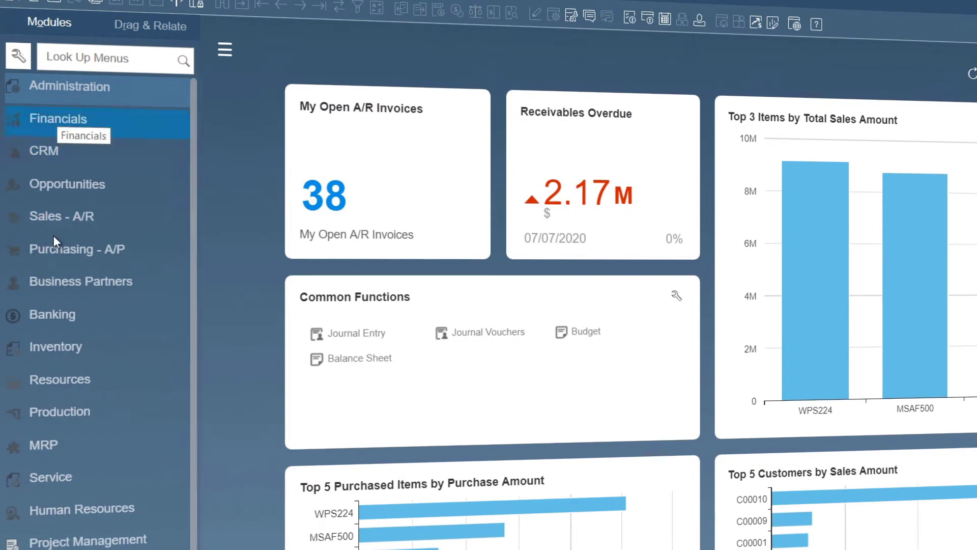
left_click(56, 312)
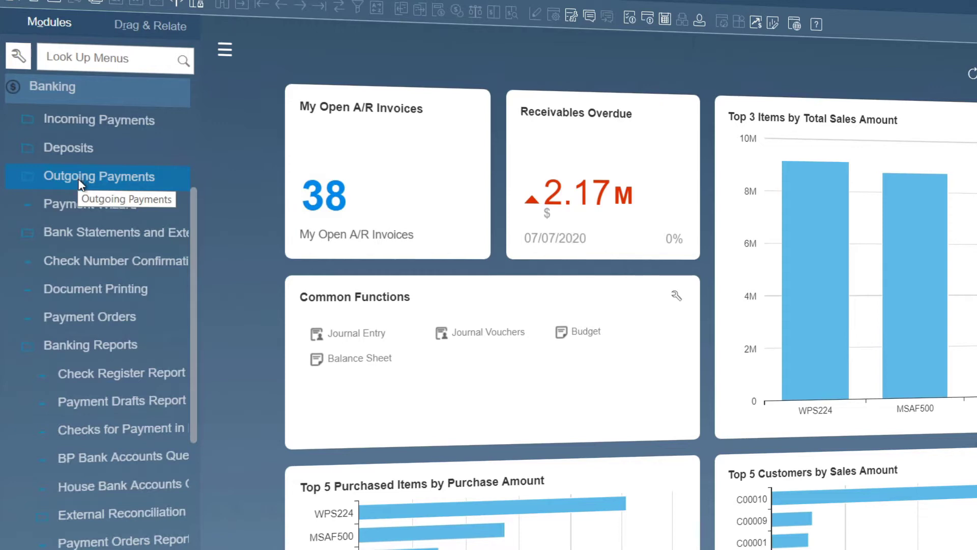
left_click(74, 232)
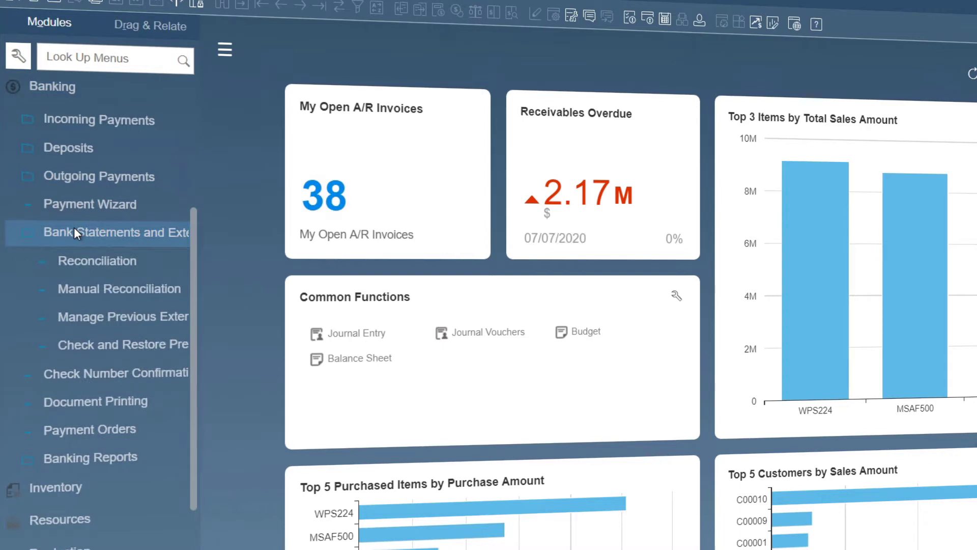
left_click(74, 232)
left_click(84, 350)
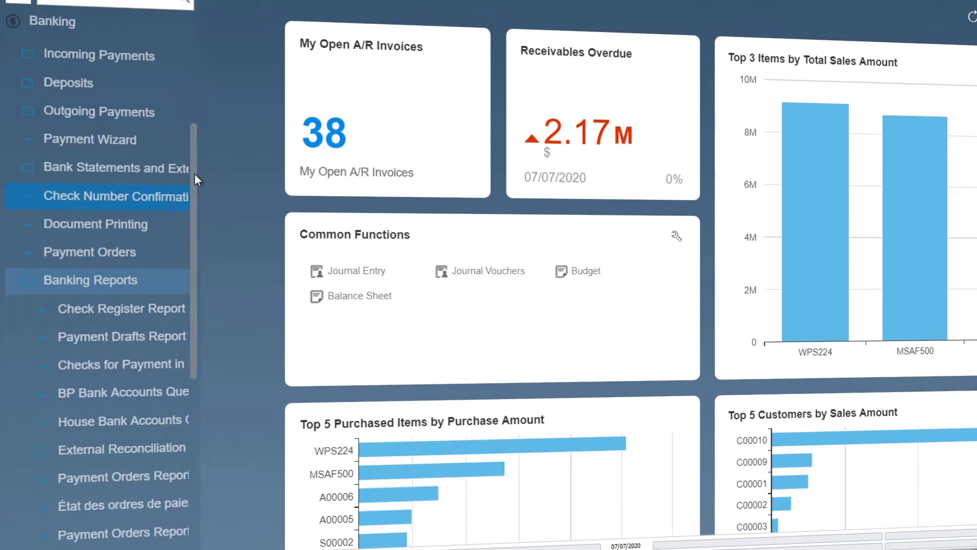
left_click_drag(194, 173, 184, 22)
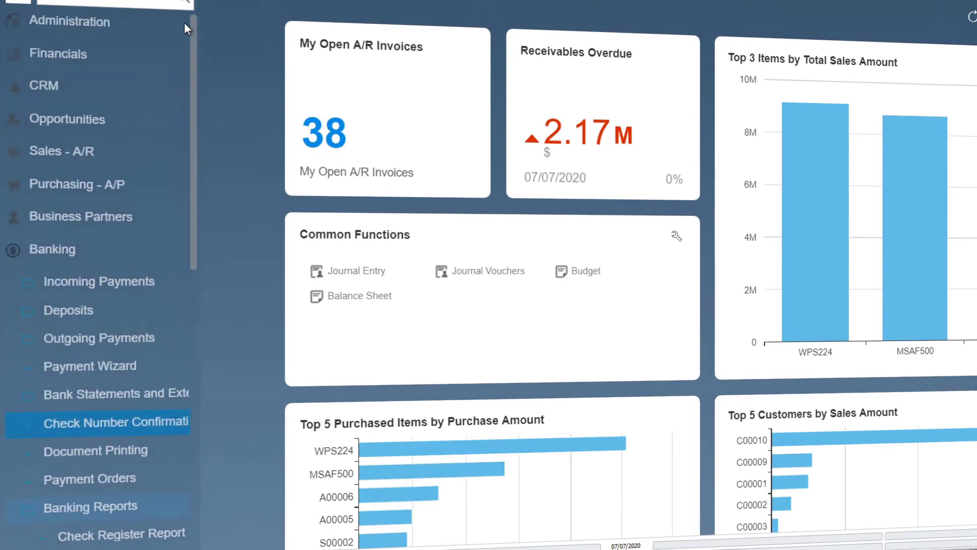
Expand Financials and its Financial Reports down to Balance Sheet and Profit and Loss Statement
left_click(42, 51)
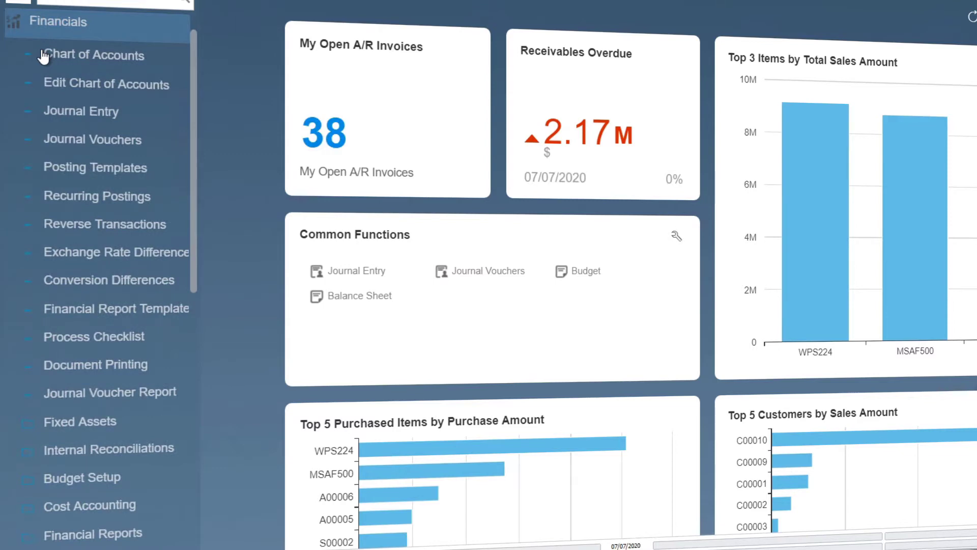
left_click(53, 47)
left_click(96, 505)
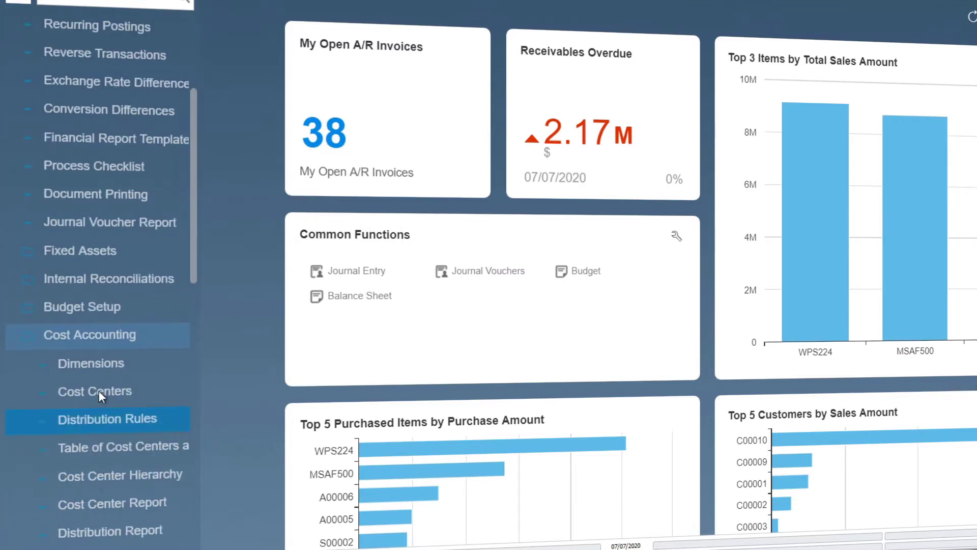
left_click(99, 336)
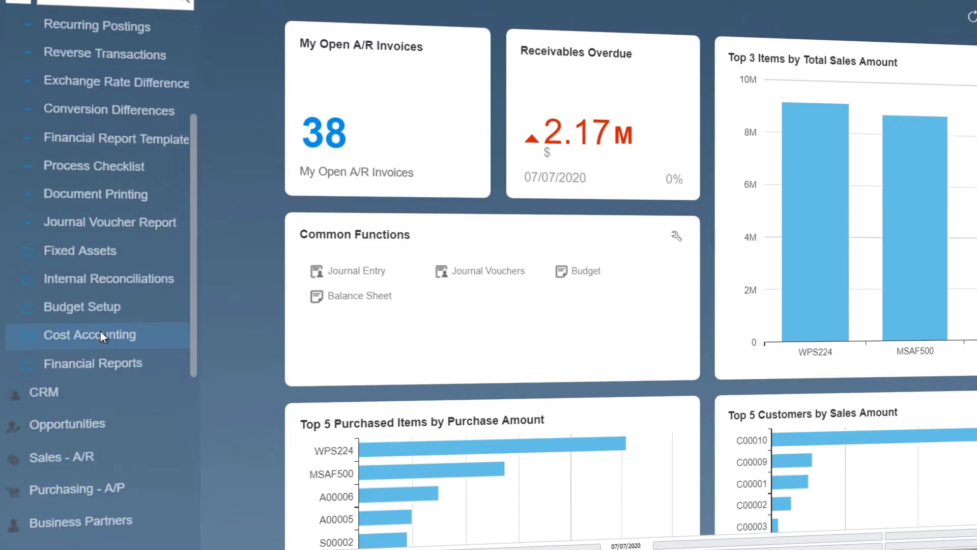
left_click(88, 364)
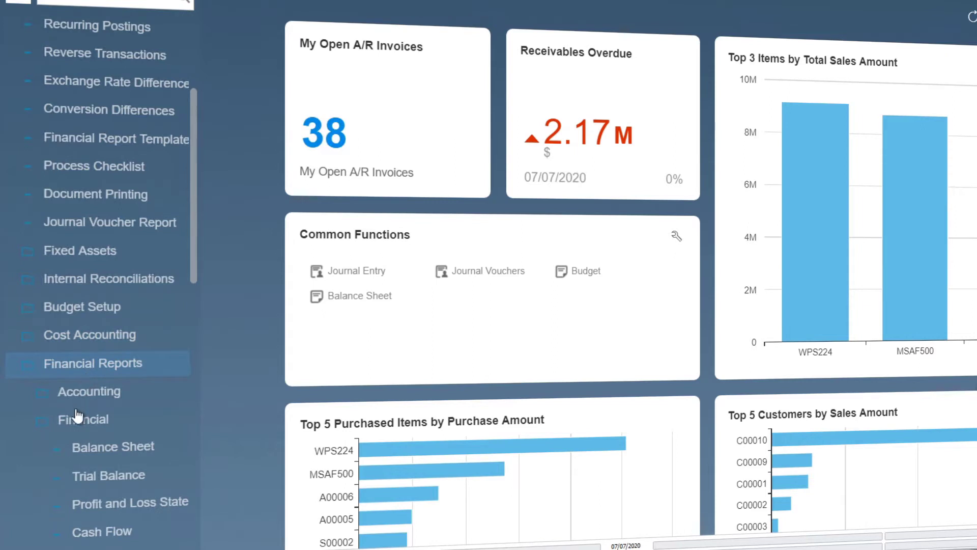
left_click(86, 448)
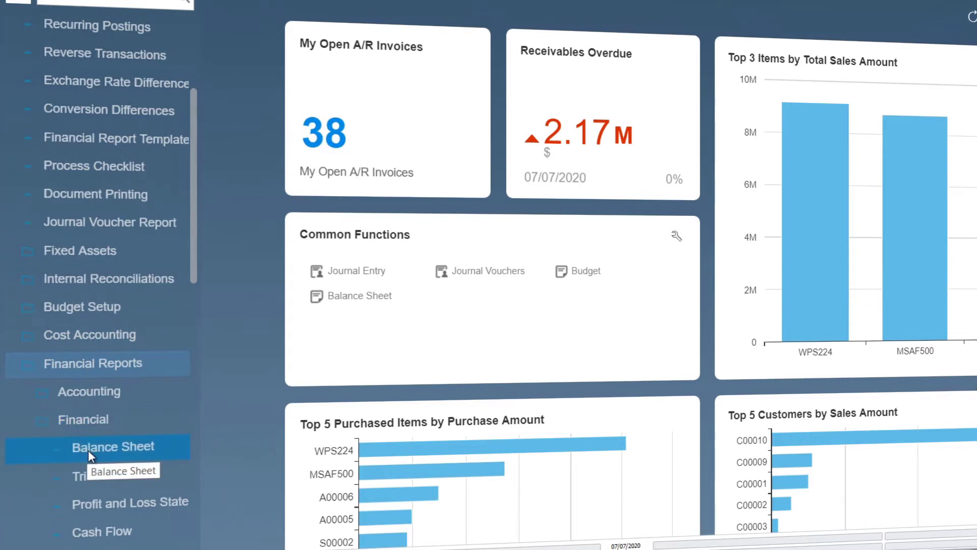
left_click(101, 509)
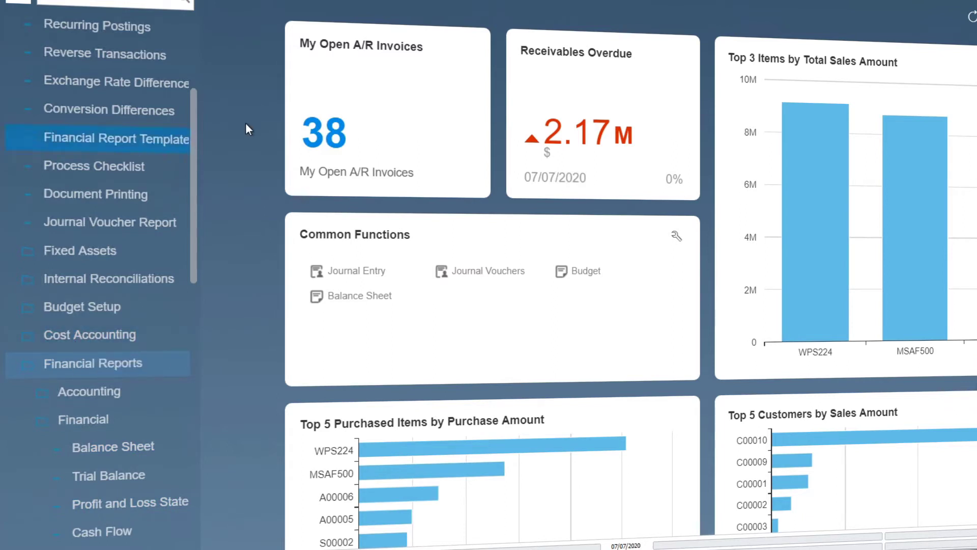
Add Chart of Accounts to Common Functions, hide the modules list, and open it
left_click_drag(194, 138, 192, 33)
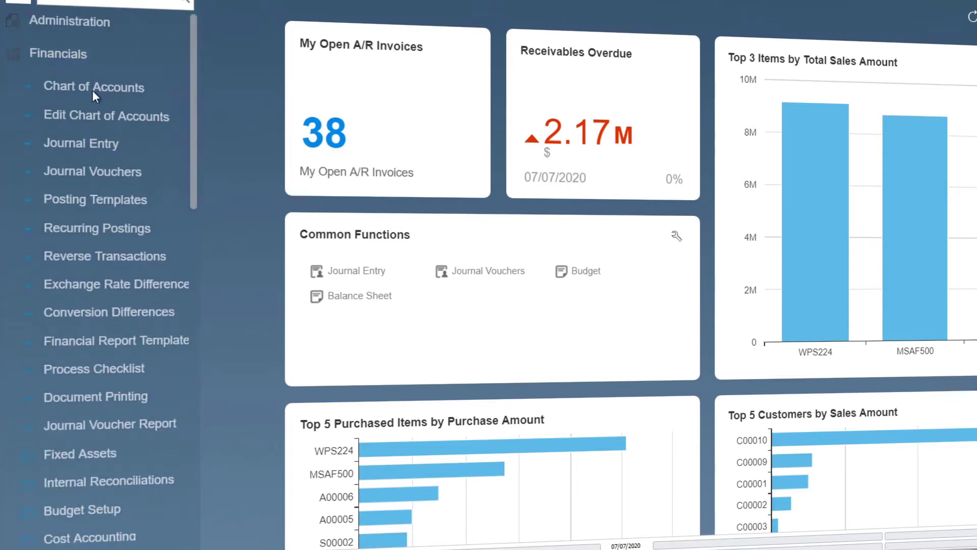
mouse_move(47, 88)
left_mouse_down()
mouse_move(93, 94)
mouse_move(359, 300)
mouse_move(411, 318)
mouse_move(431, 302)
left_mouse_up()
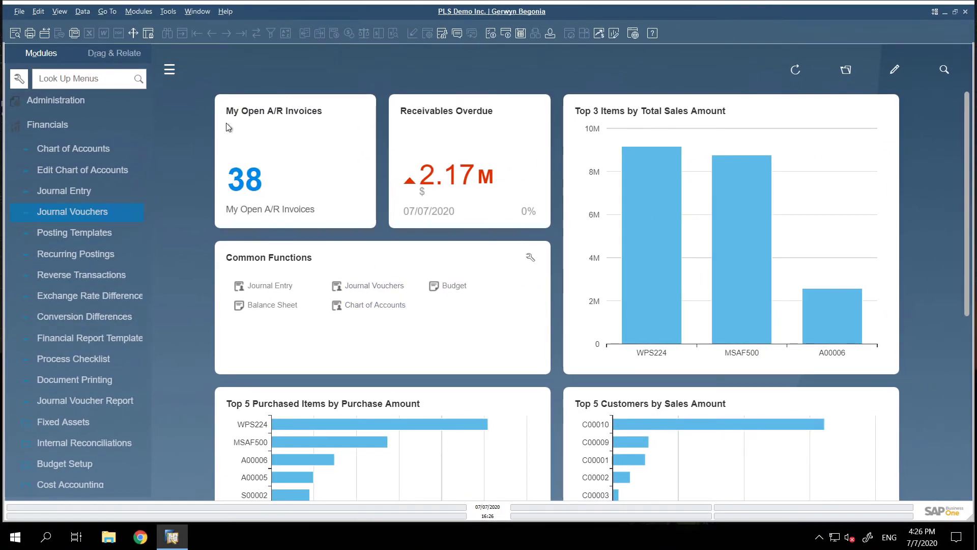
left_click(170, 72)
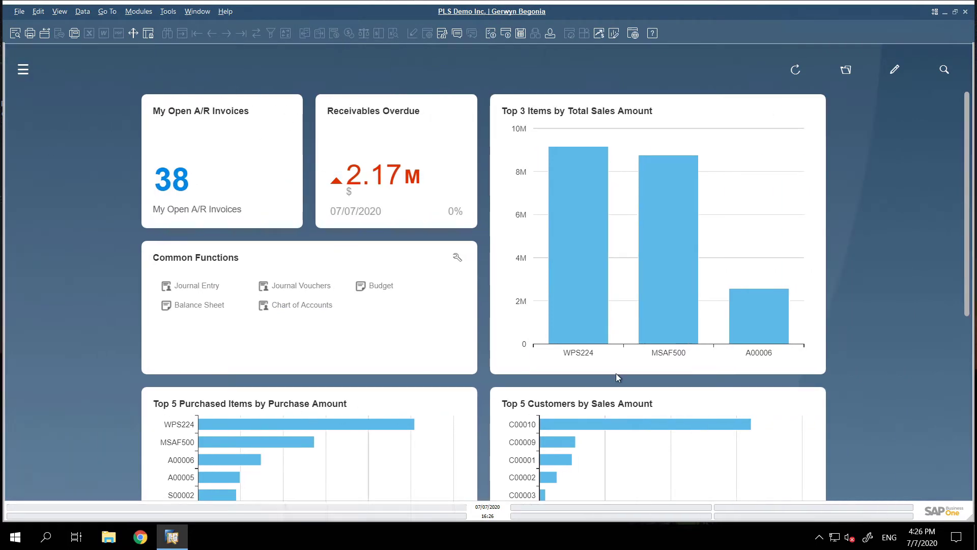
left_click(301, 305)
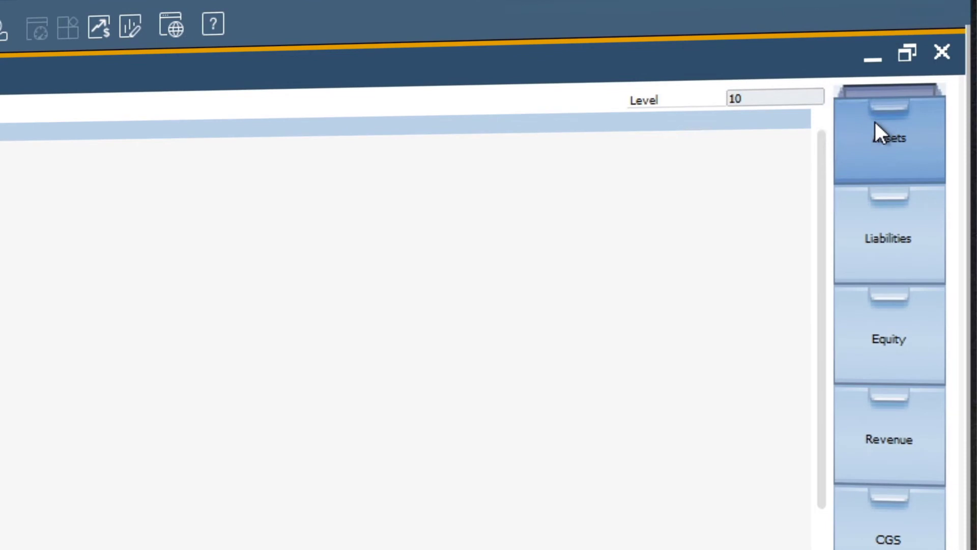
Browse the Liabilities, Equity and Revenue drawers and select account 41300005 Sales Revenues - Seating
left_click(911, 235)
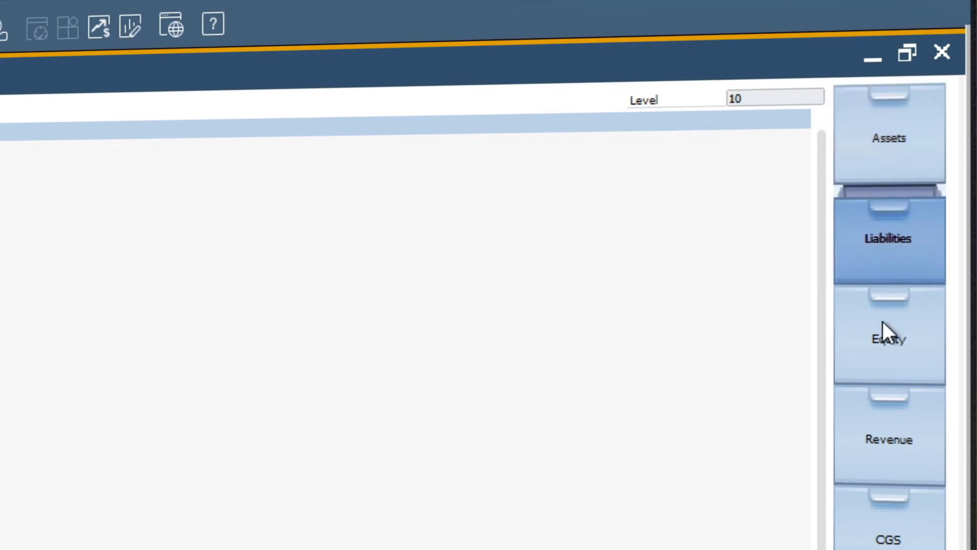
left_click(876, 334)
left_click(878, 438)
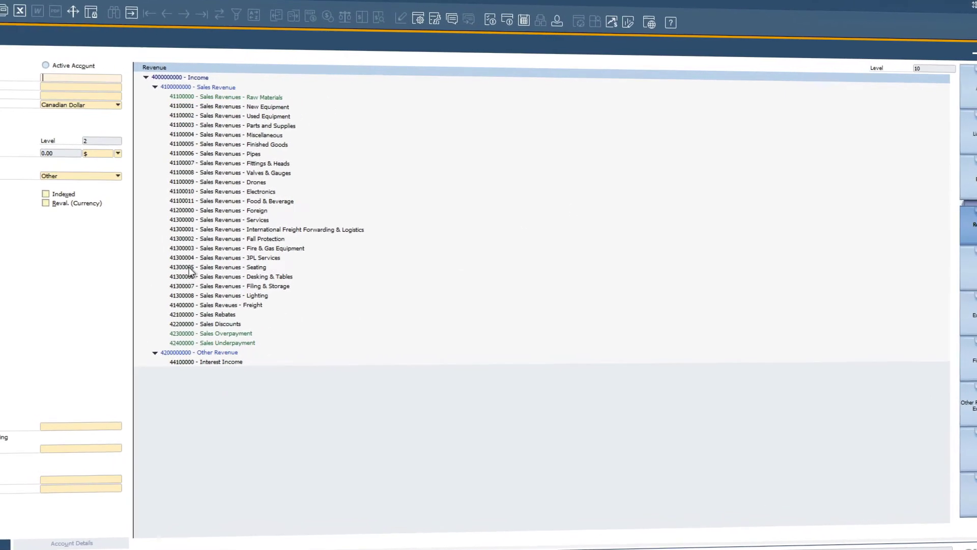
left_click(244, 268)
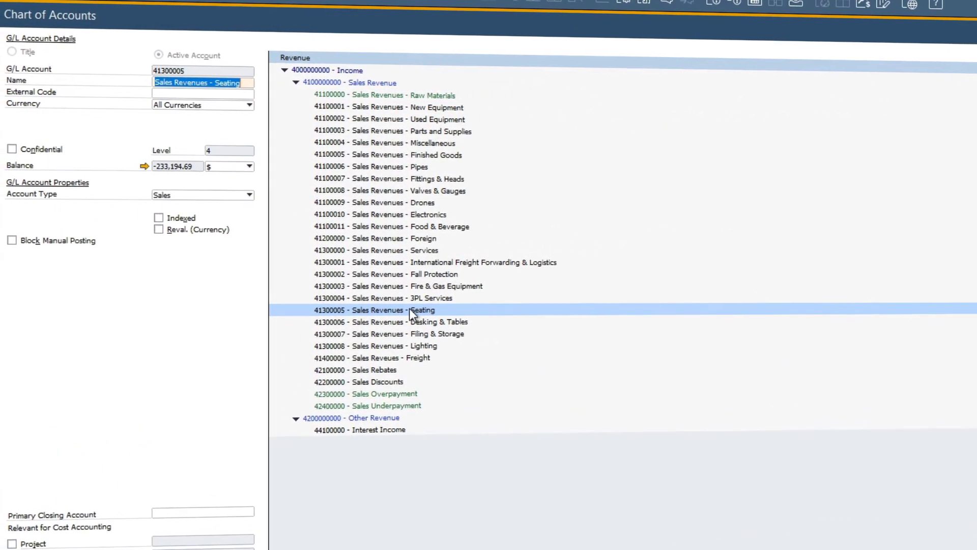
Drill from account 41300005's balance into A/R invoice 193 and its journal entry
left_click(144, 166)
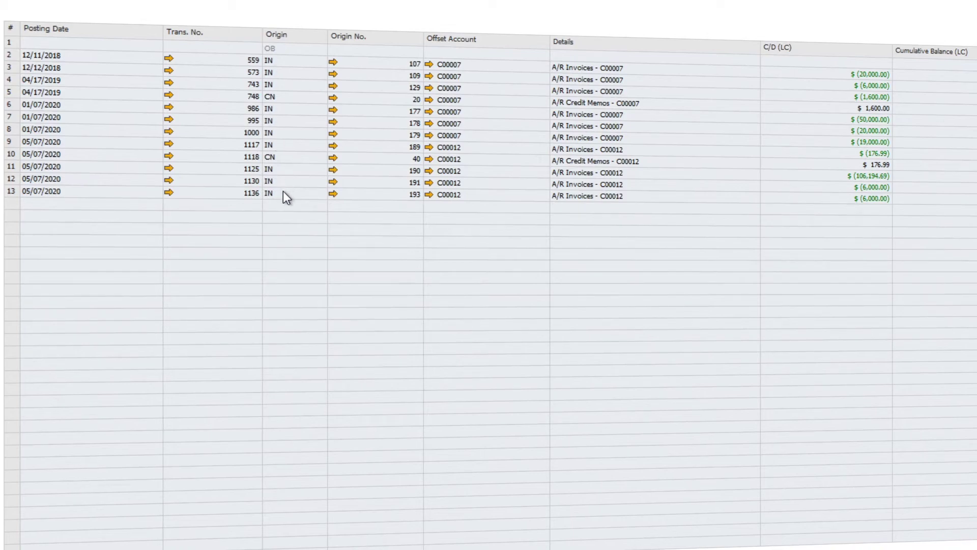
left_click(335, 195)
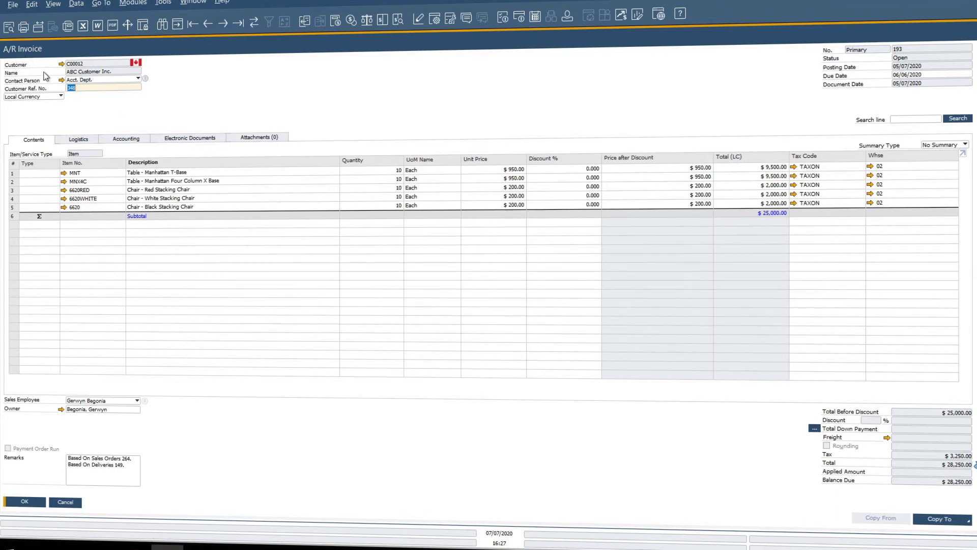
left_click(109, 139)
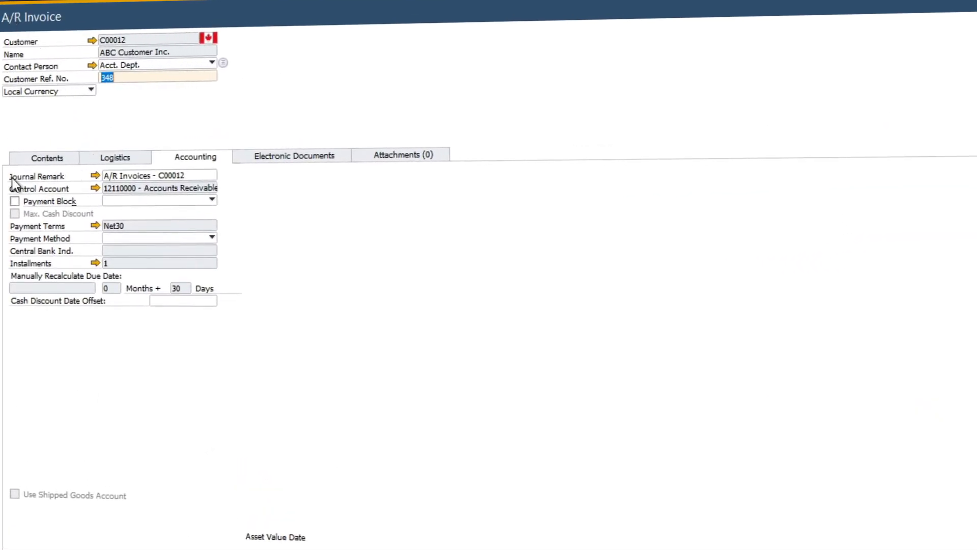
left_click(95, 175)
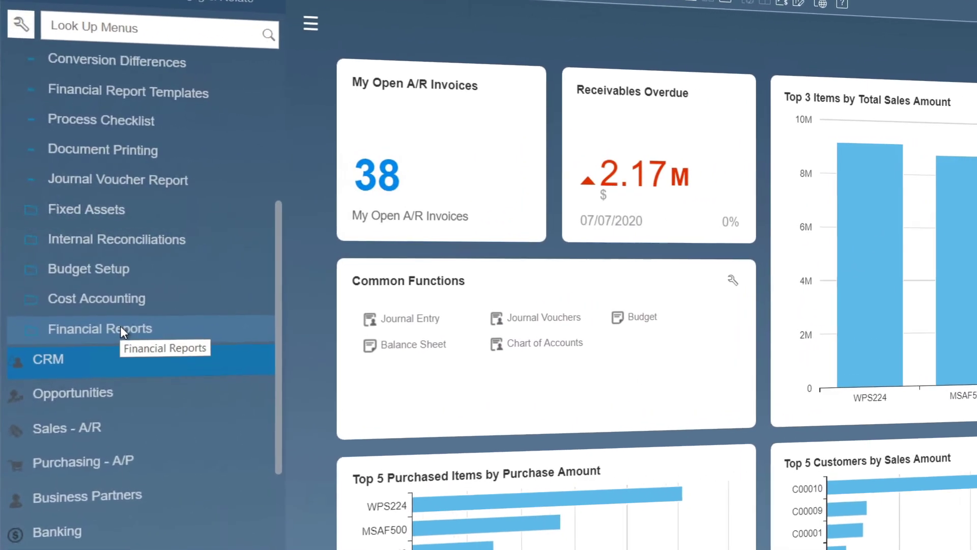
Start a Profit and Loss Statement from Financials > Financial Reports > Financial
left_click(118, 325)
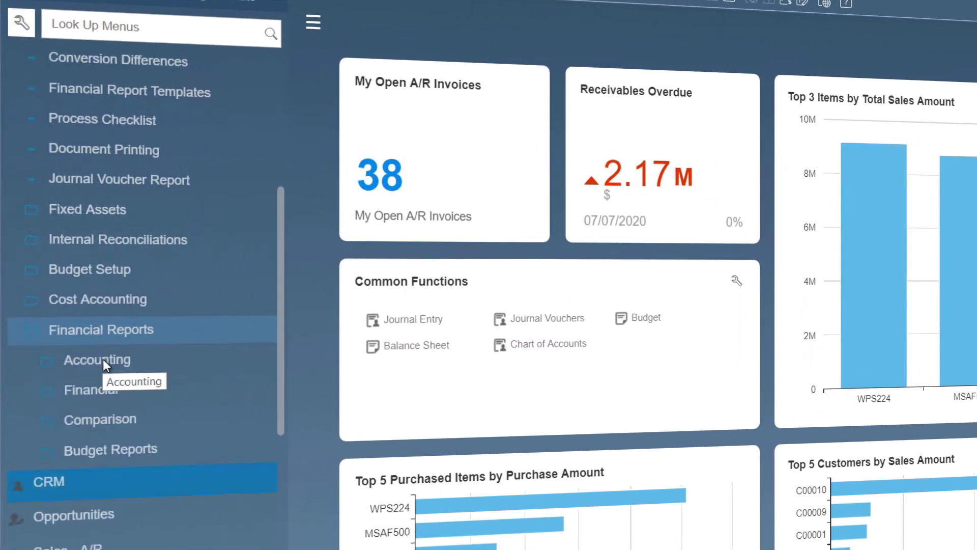
left_click(113, 388)
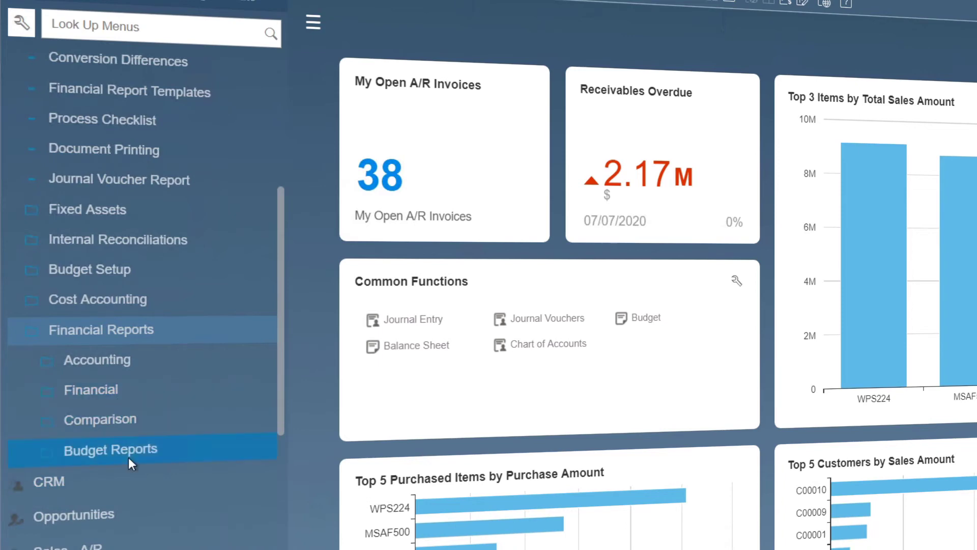
left_click(99, 393)
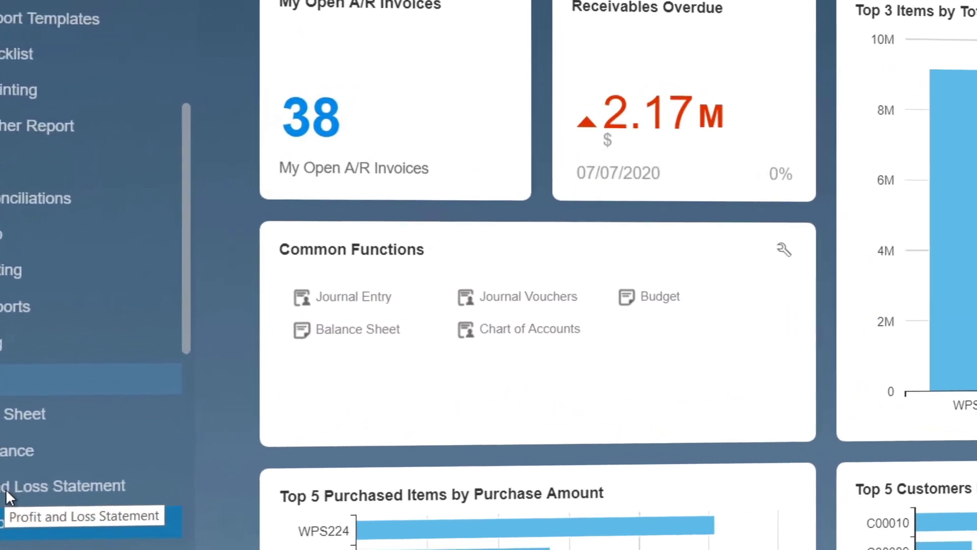
left_click(86, 439)
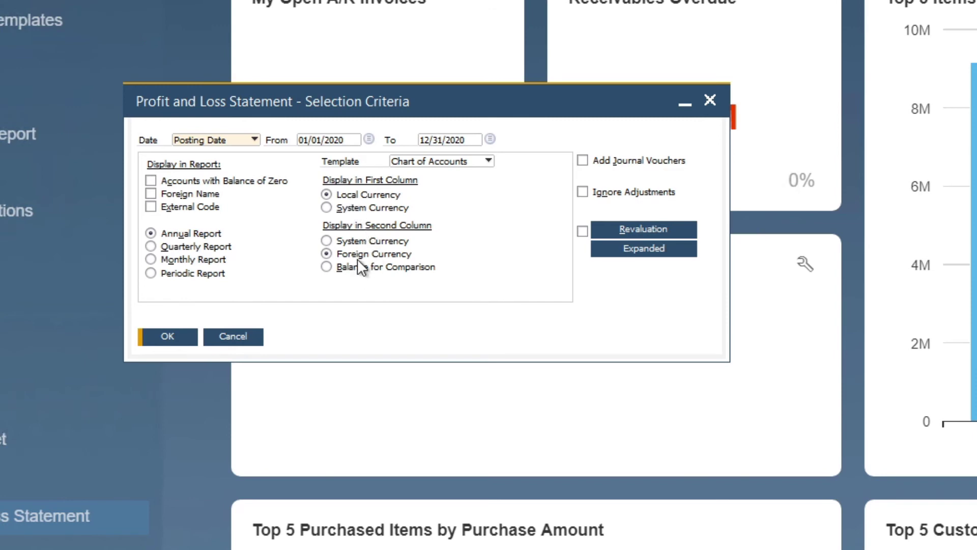
Accept the expanded criteria for 01/01/2020–12/31/2020 with no project filter
left_click(615, 250)
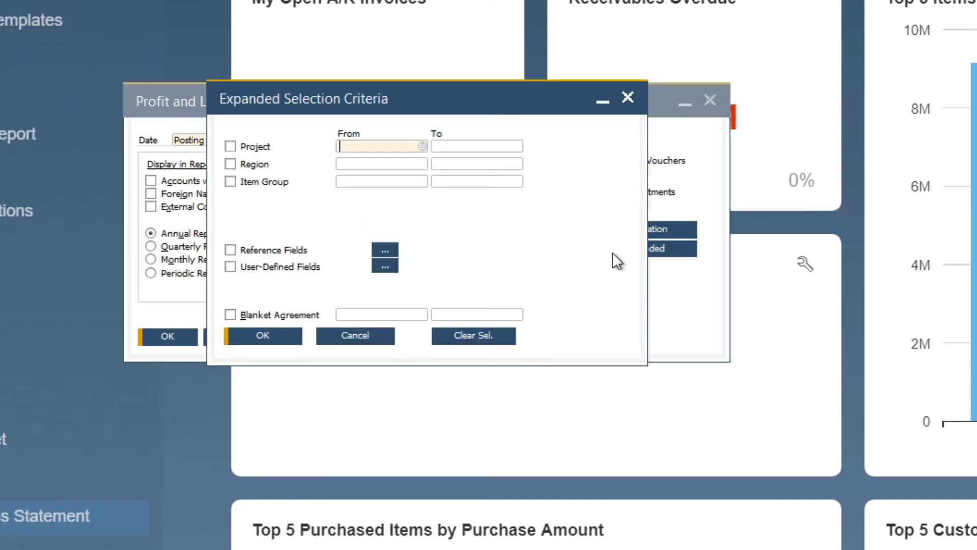
left_click(422, 146)
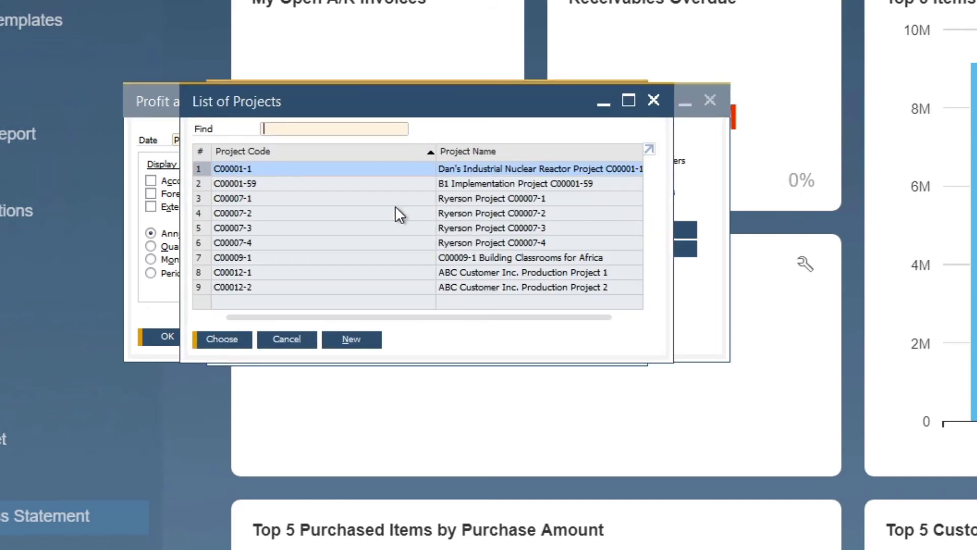
left_click(306, 339)
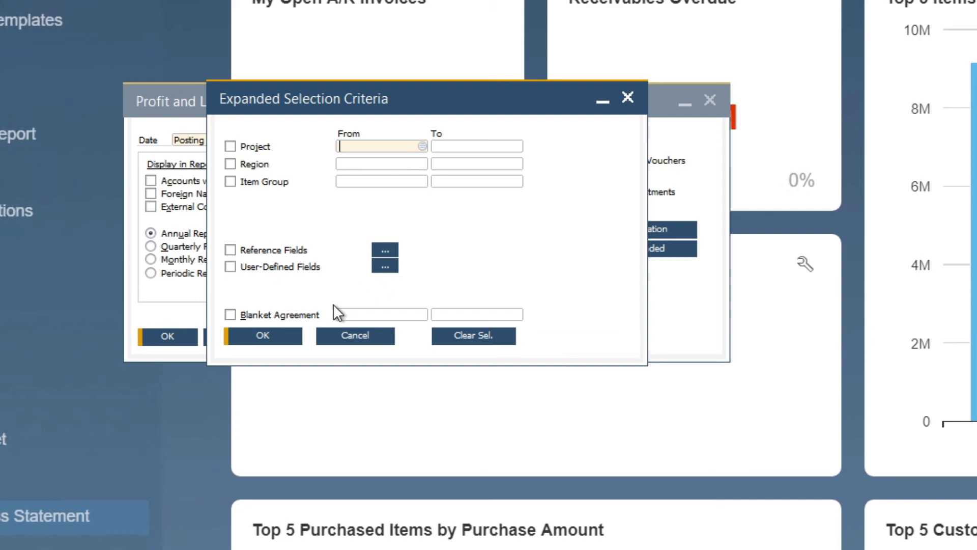
left_click(280, 336)
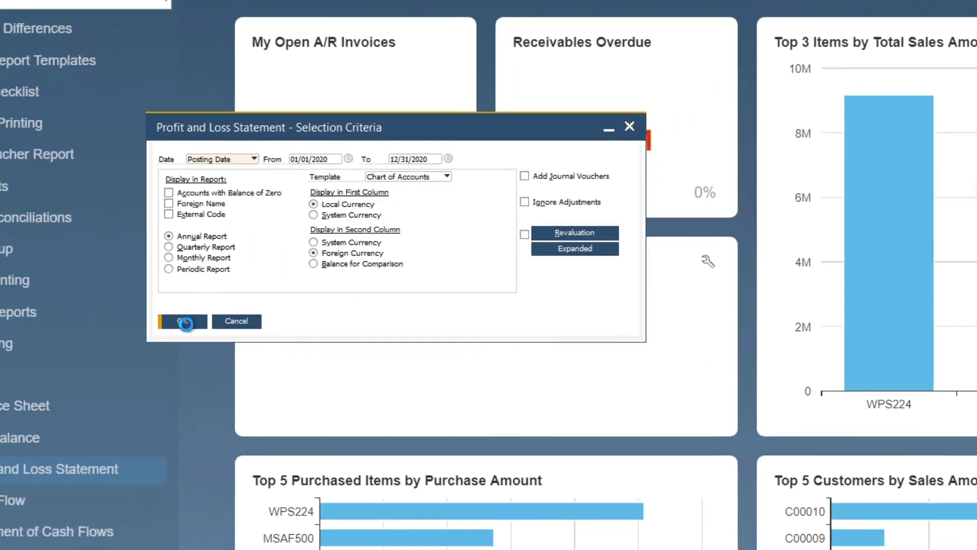
Run the 2020 Profit and Loss Statement and set its Level to 1
left_click(176, 336)
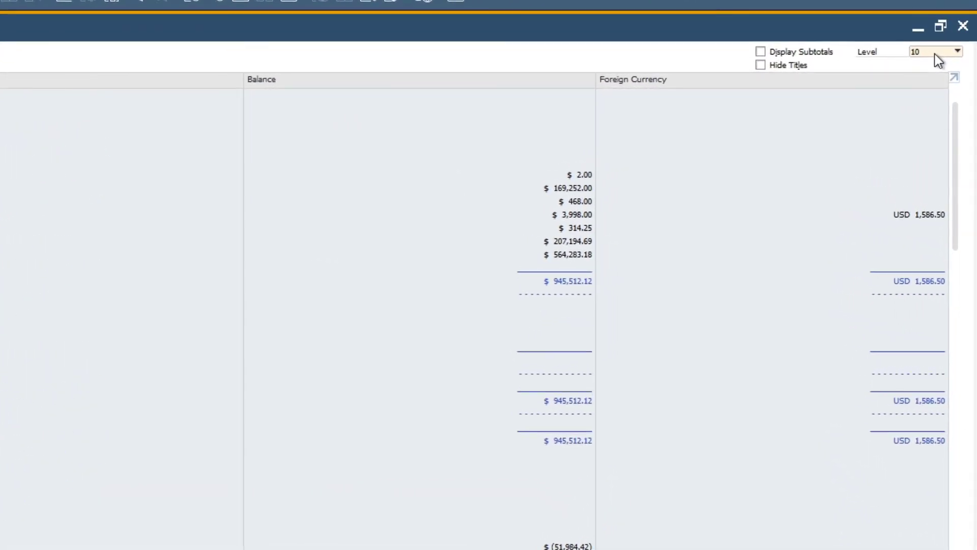
left_click(934, 54)
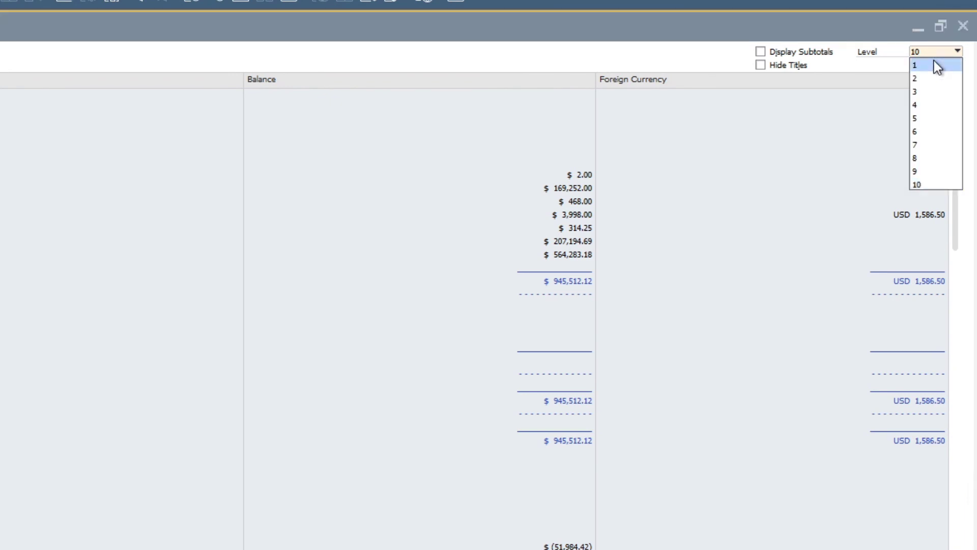
left_click(927, 66)
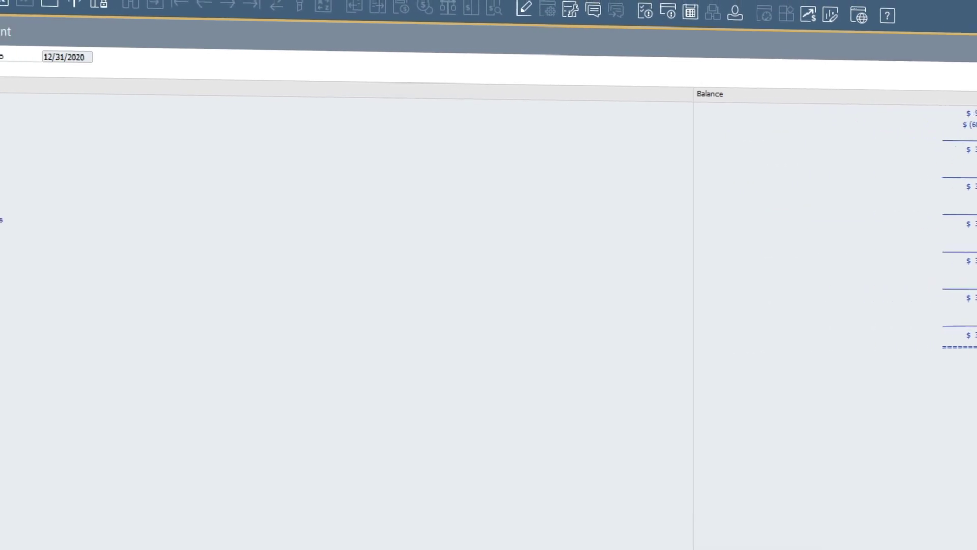